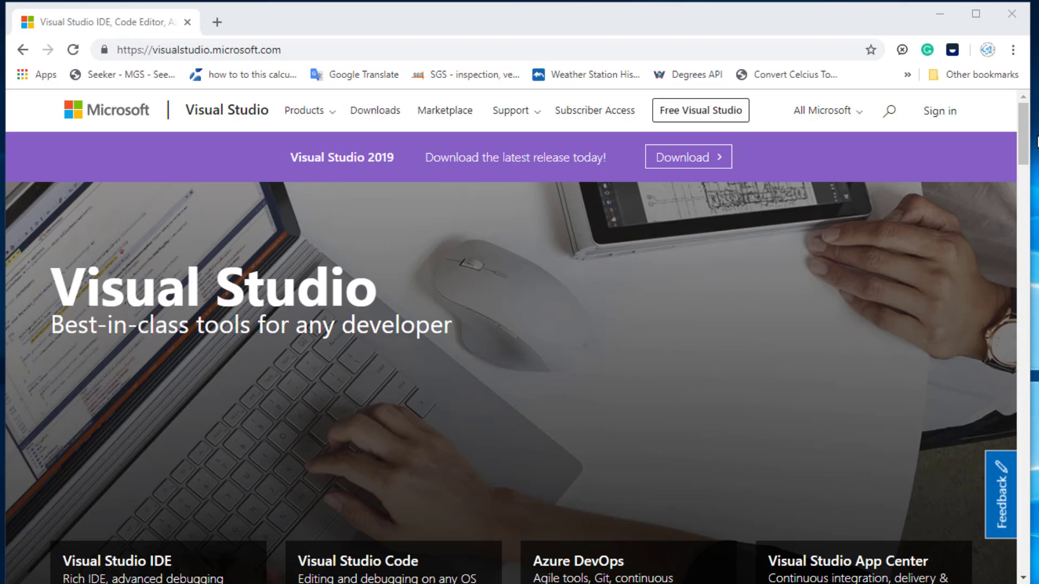
{"action": "scroll", "coordinate": [1028, 185], "scroll_direction": "down", "scroll_amount": 2}
{"action": "scroll", "coordinate": [1028, 185], "scroll_direction": "down", "scroll_amount": 3}
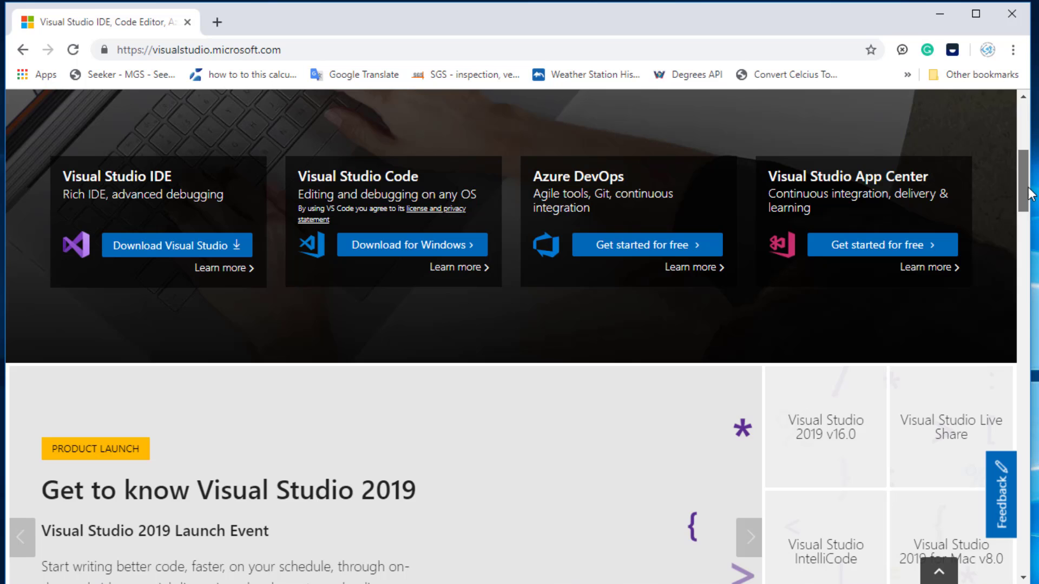
{"action": "scroll", "coordinate": [1028, 194], "scroll_direction": "down", "scroll_amount": 2}
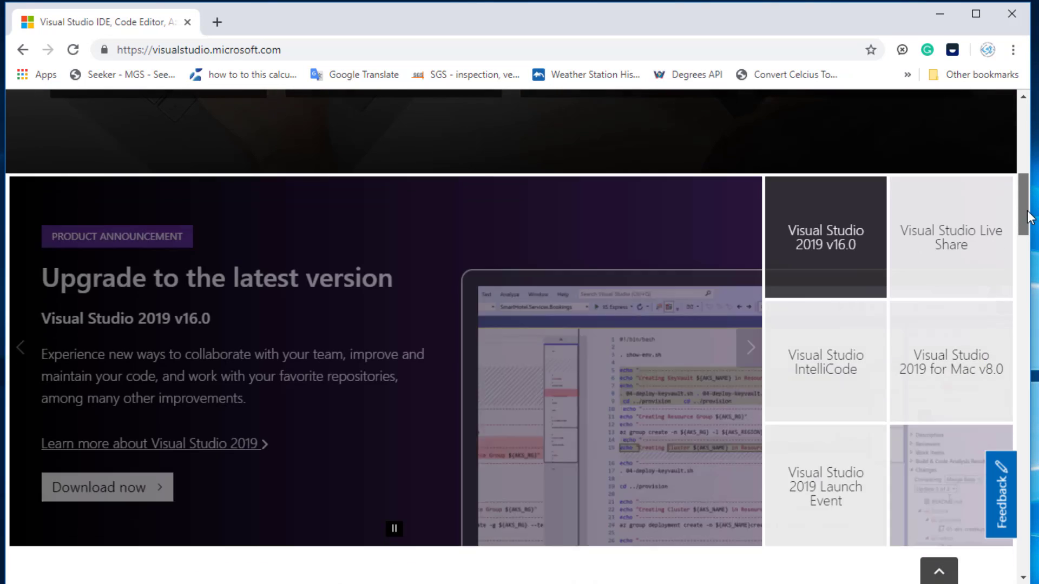
{"action": "scroll", "coordinate": [1028, 188], "scroll_direction": "up", "scroll_amount": 2}
{"action": "scroll", "coordinate": [1027, 189], "scroll_direction": "up", "scroll_amount": 5}
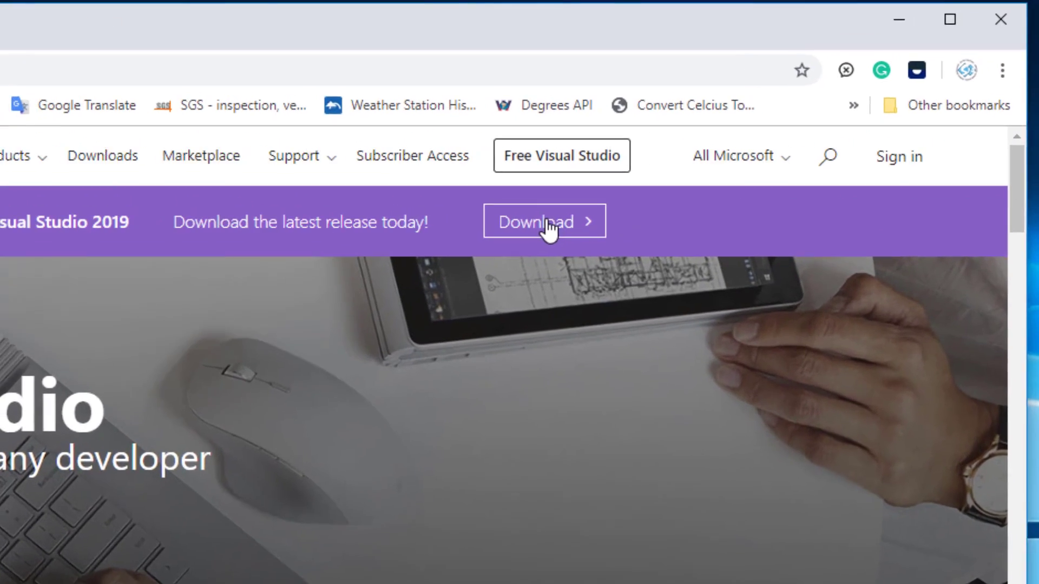
Step: Download the free Community edition of Visual Studio 2019 from the Visual Studio downloads page
{"action": "left_click", "coordinate": [660, 181]}
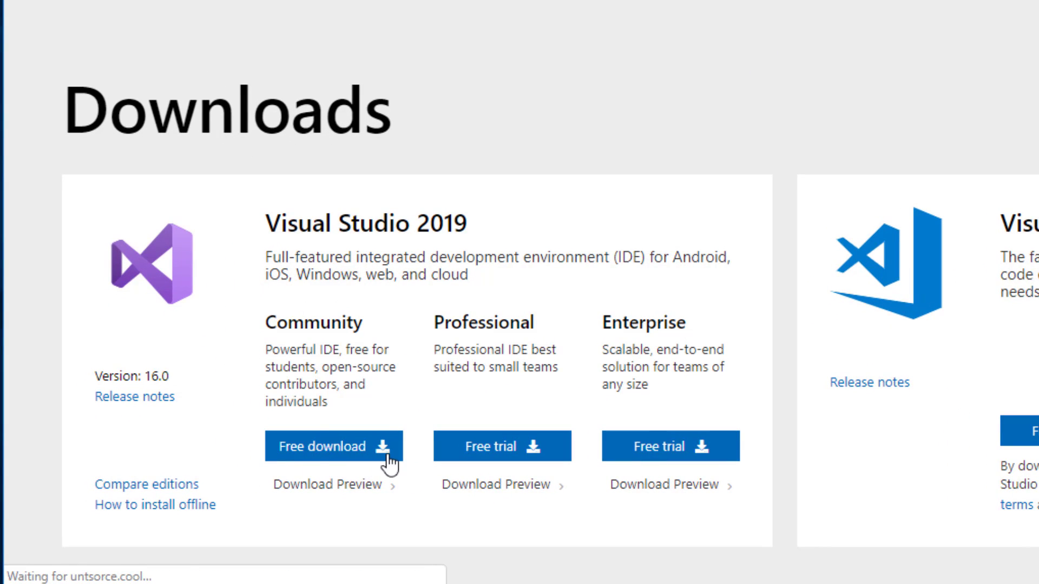
{"action": "left_click", "coordinate": [626, 455]}
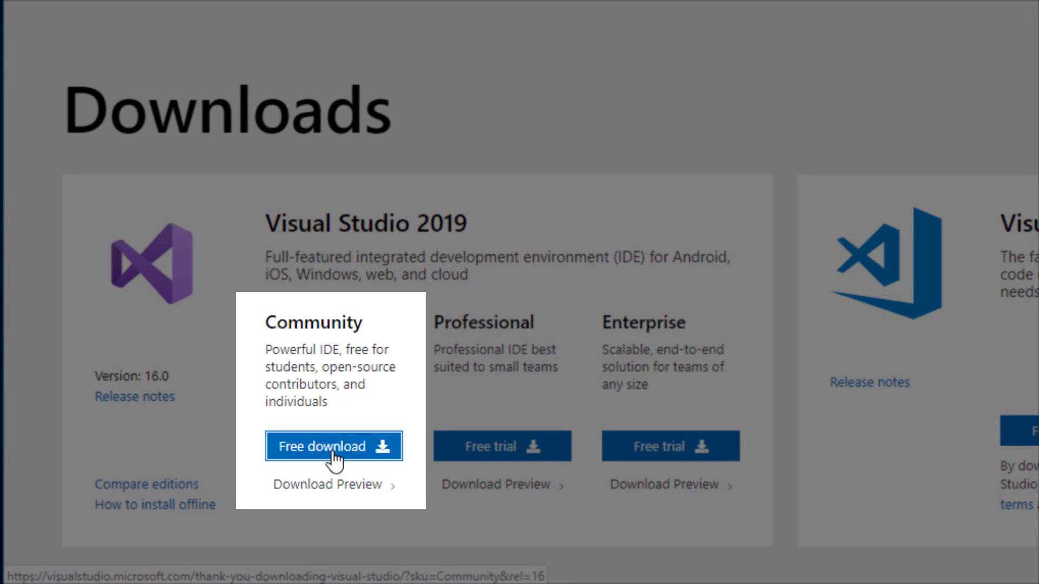
{"action": "left_click", "coordinate": [335, 448]}
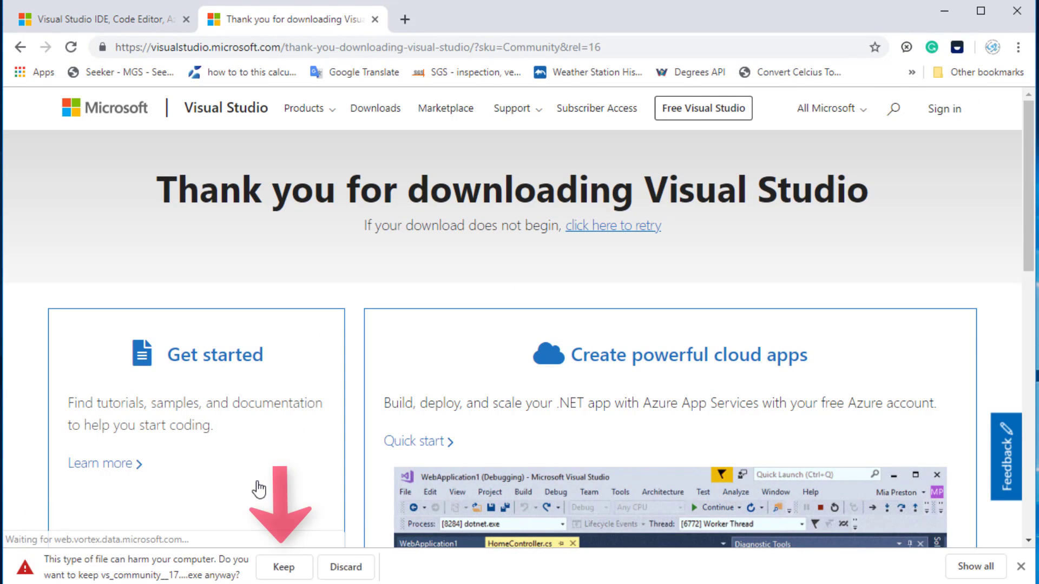
Step: Keep the downloaded Community installer and run it past the security warning
{"action": "left_click", "coordinate": [283, 568]}
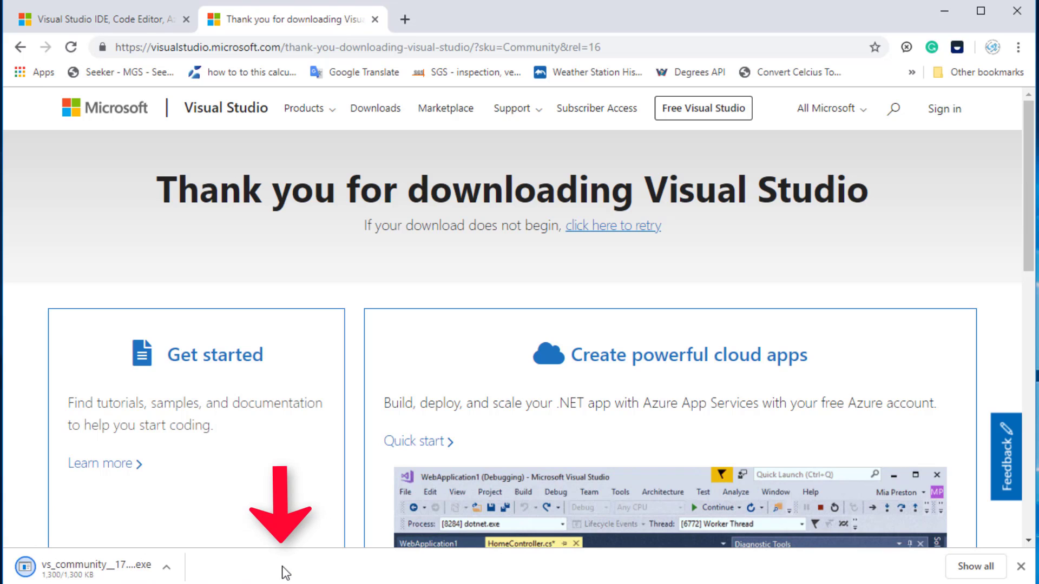
{"action": "left_click", "coordinate": [112, 571]}
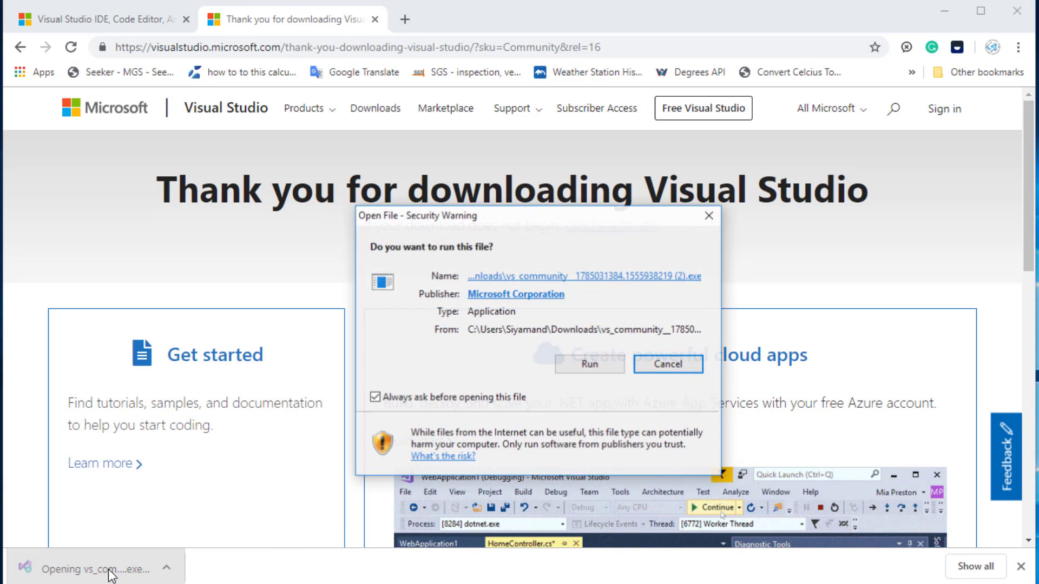
{"action": "left_click", "coordinate": [575, 371]}
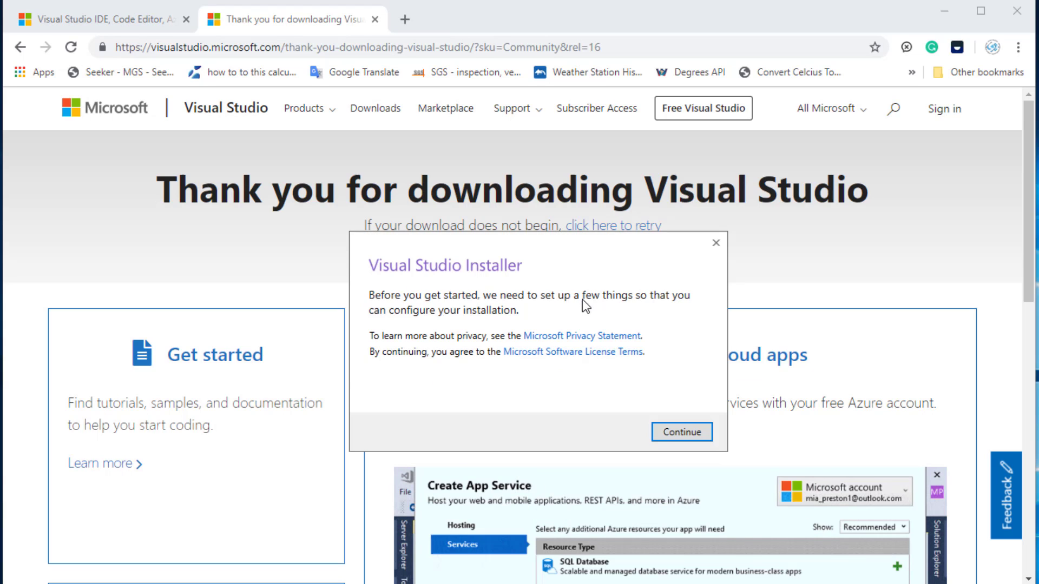
Step: Accept the terms and let the installer finish setting up until the workloads list appears
{"action": "left_click", "coordinate": [664, 434]}
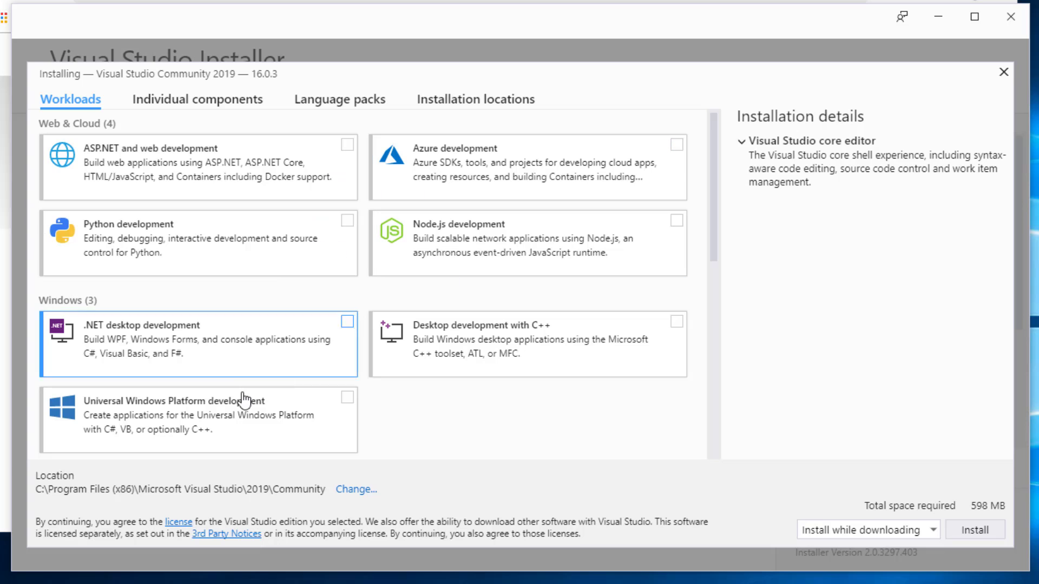
Step: Tick ASP.NET, .NET desktop, Python, Azure, Node.js, Desktop C++ and Universal Windows Platform workloads
{"action": "left_click", "coordinate": [347, 146]}
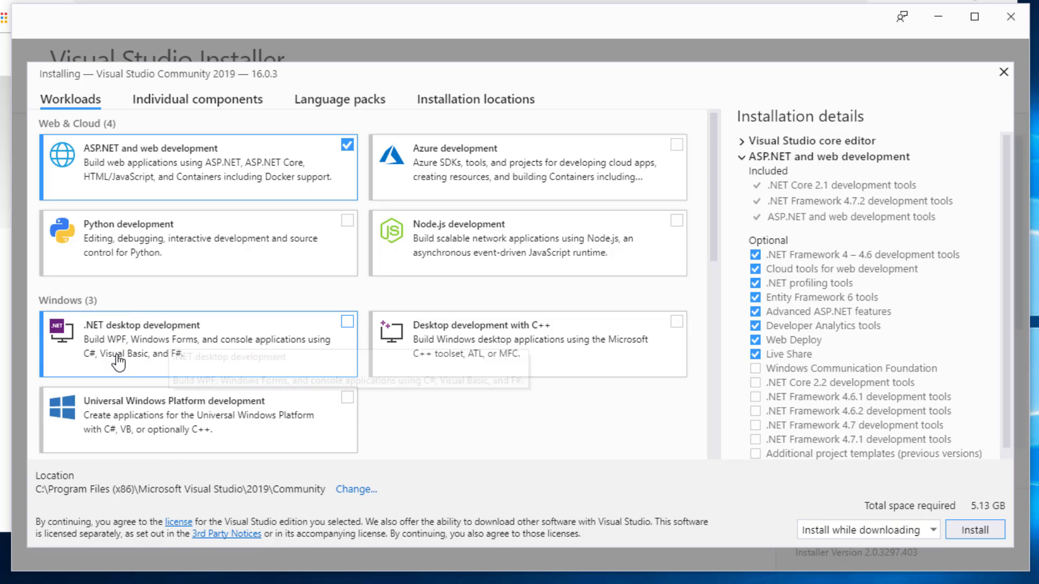
{"action": "left_click", "coordinate": [347, 323]}
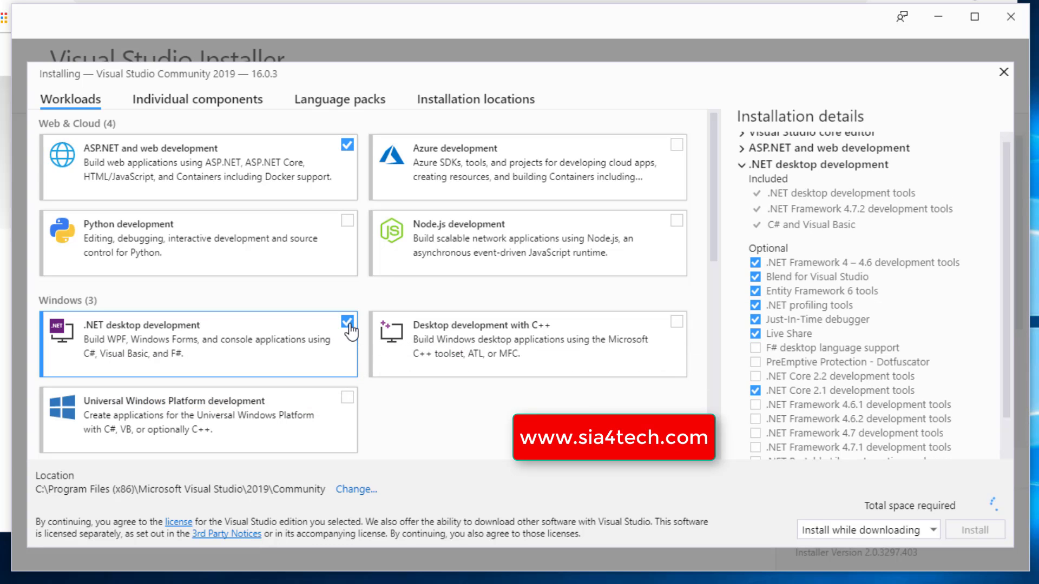
{"action": "left_click", "coordinate": [347, 222]}
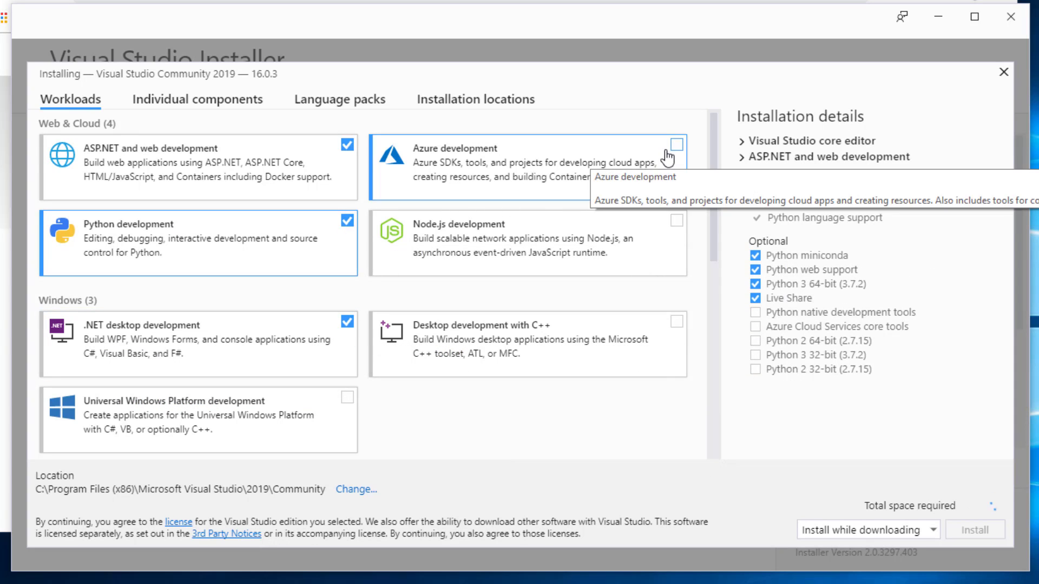
{"action": "left_click", "coordinate": [676, 146]}
{"action": "left_click", "coordinate": [676, 220]}
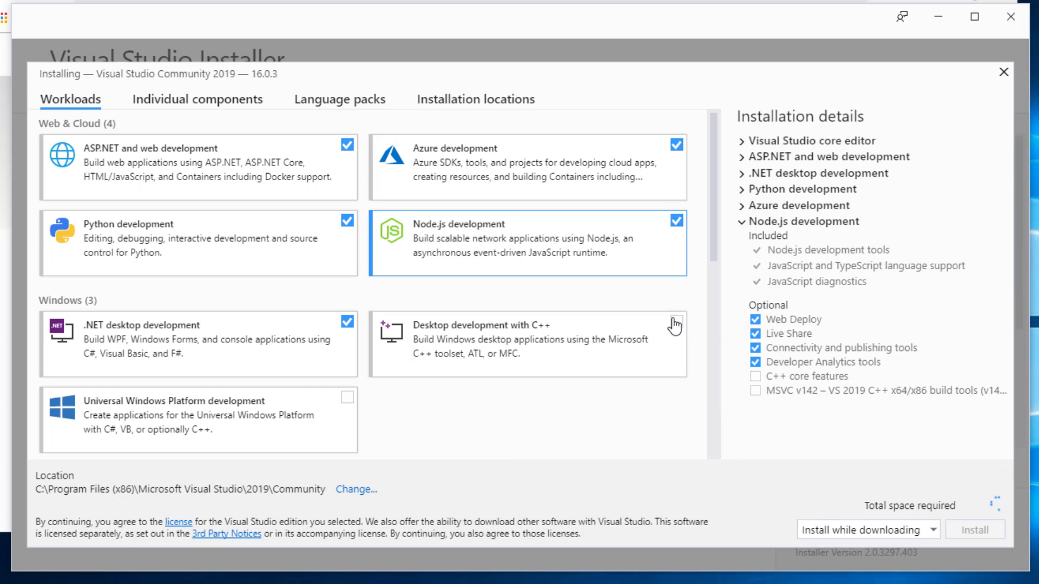
{"action": "left_click", "coordinate": [676, 323]}
{"action": "left_click", "coordinate": [347, 398]}
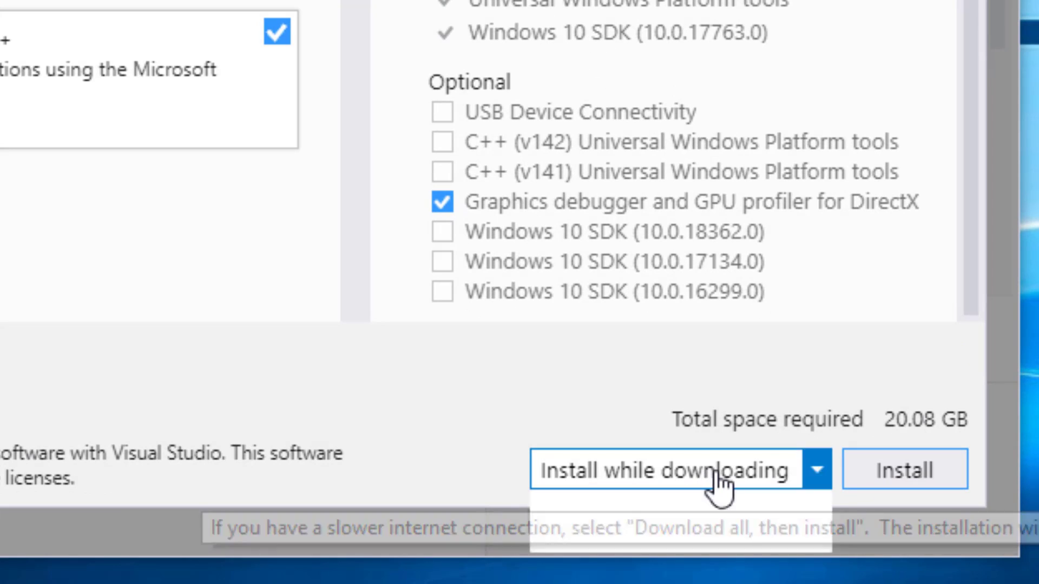
Step: Install Visual Studio Community 2019 using the Install while downloading mode
{"action": "left_click", "coordinate": [712, 486]}
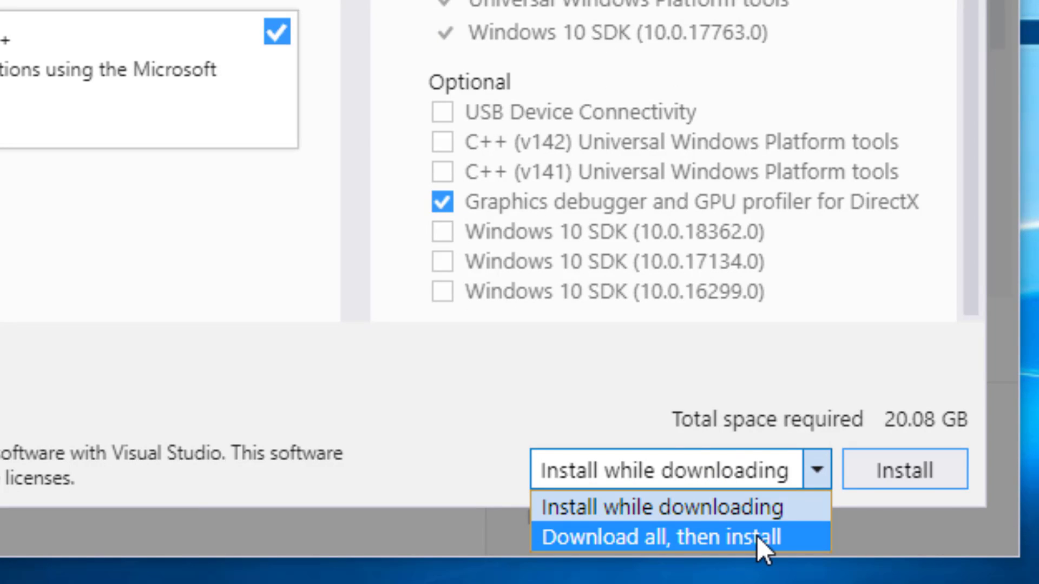
{"action": "left_click", "coordinate": [617, 402]}
{"action": "left_click", "coordinate": [893, 480]}
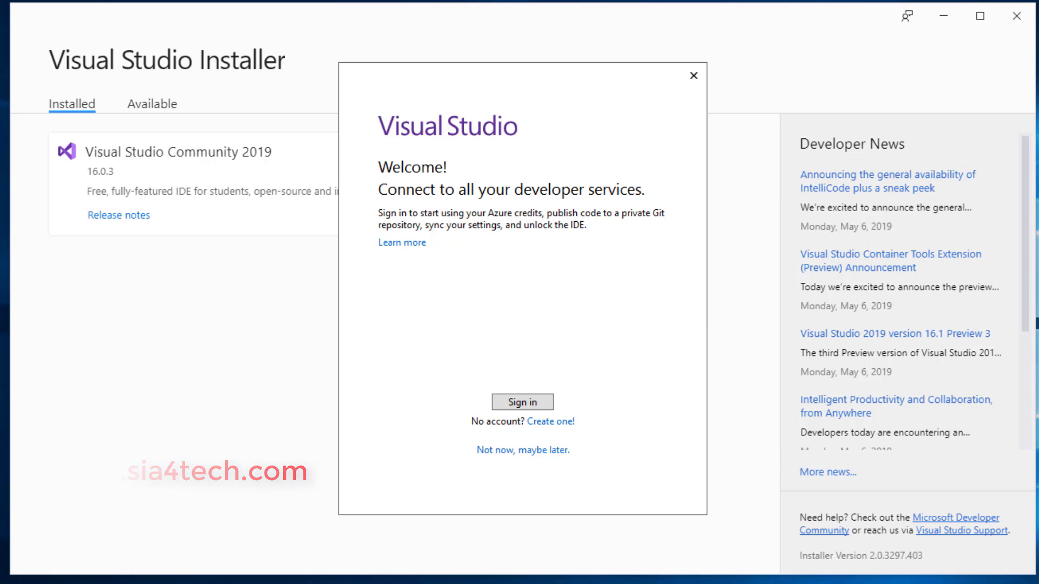
Step: Skip sign-in and start Visual Studio with General development settings and the Blue theme
{"action": "left_click", "coordinate": [544, 453]}
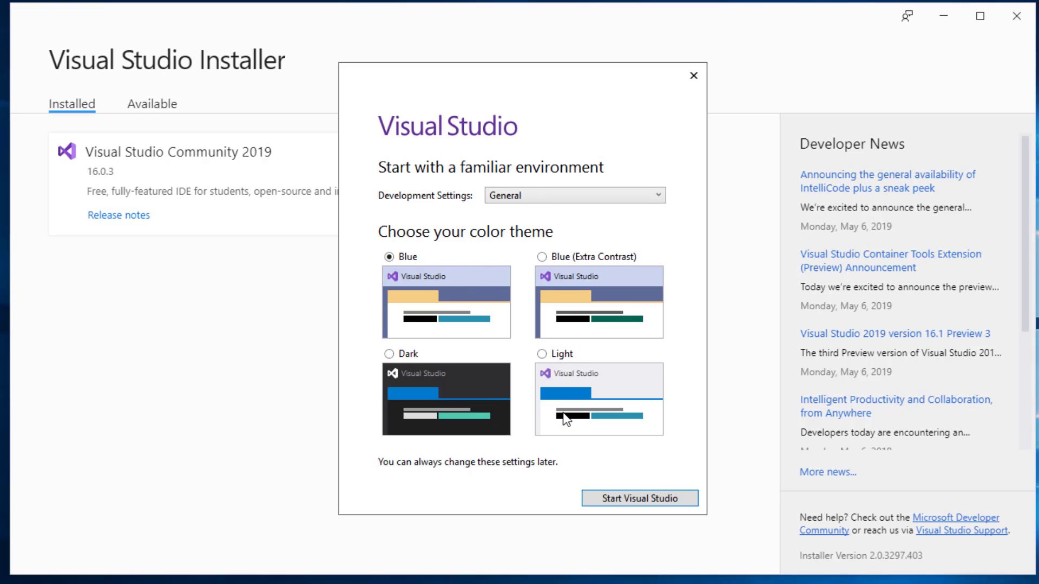
{"action": "left_click", "coordinate": [508, 196]}
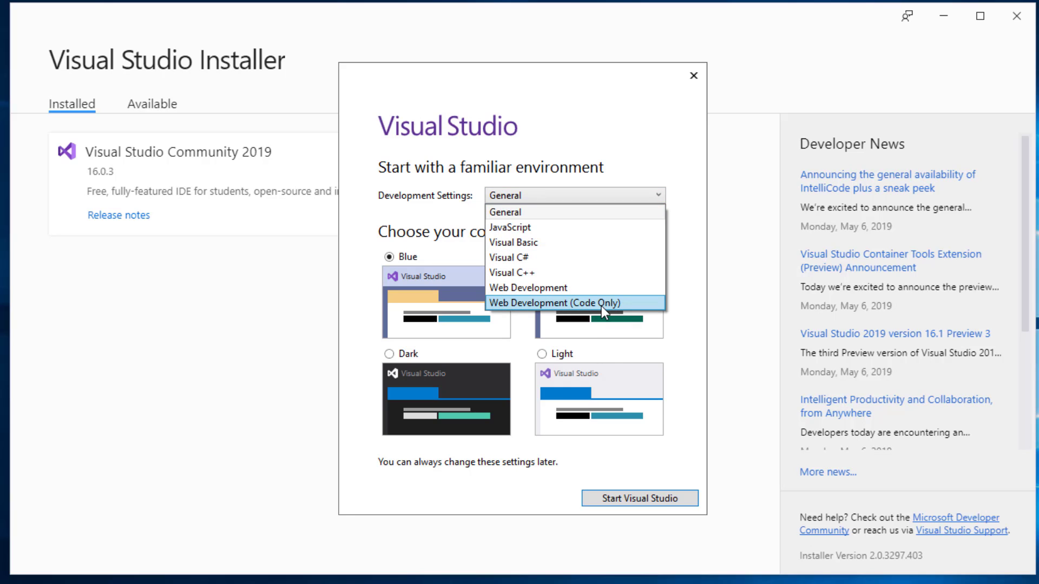
{"action": "left_click", "coordinate": [533, 214]}
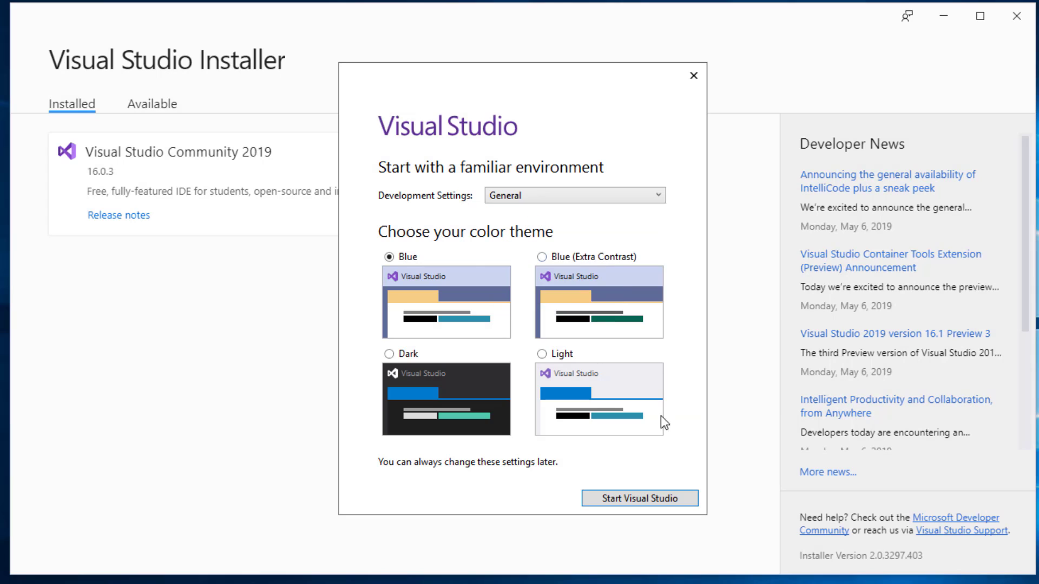
{"action": "left_click", "coordinate": [625, 499]}
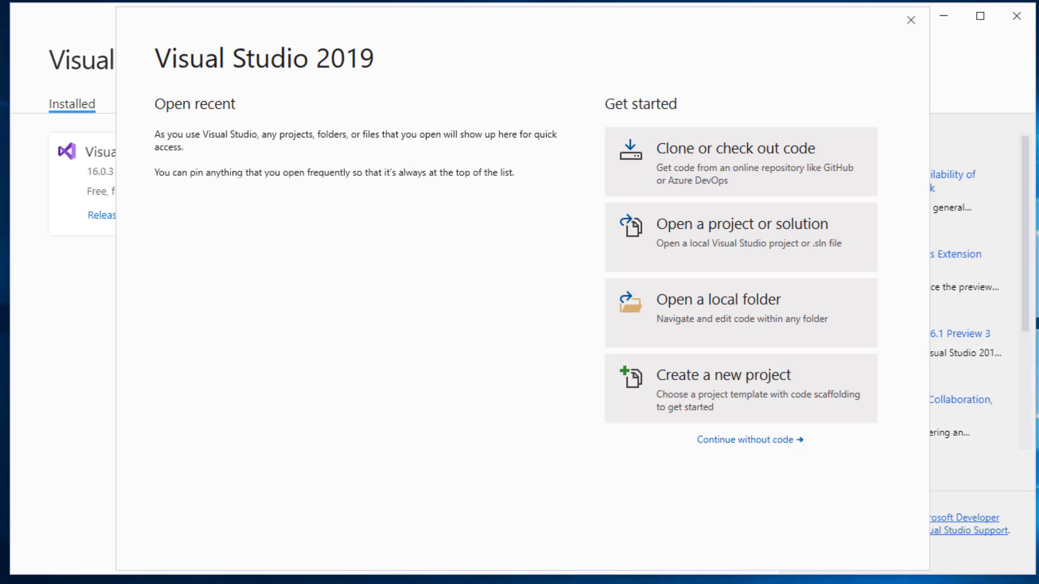
Step: Start a new project from the ASP.NET Core Web Application template and continue to configuration
{"action": "left_click", "coordinate": [690, 397]}
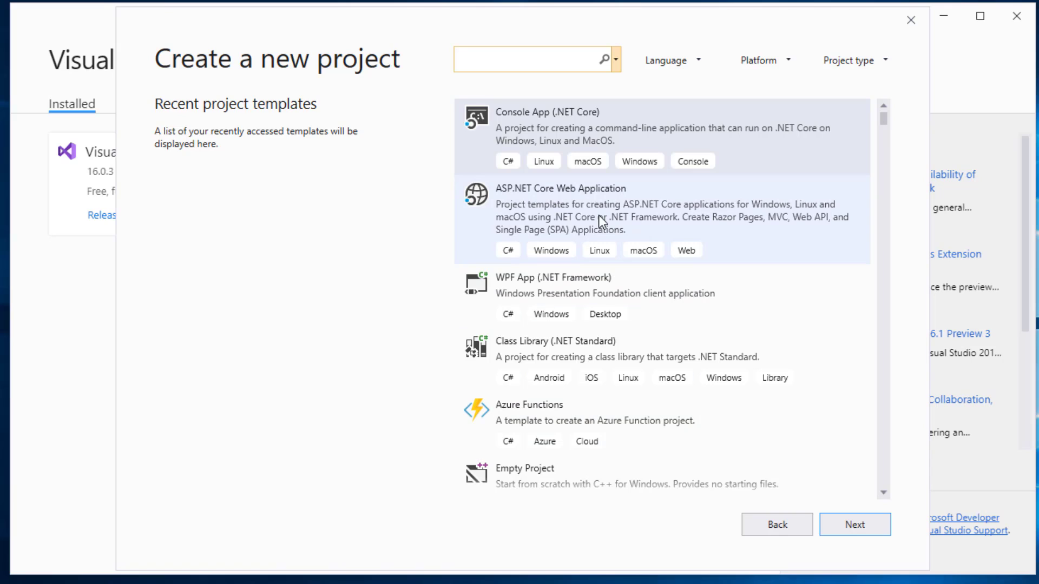
{"action": "left_click", "coordinate": [512, 253]}
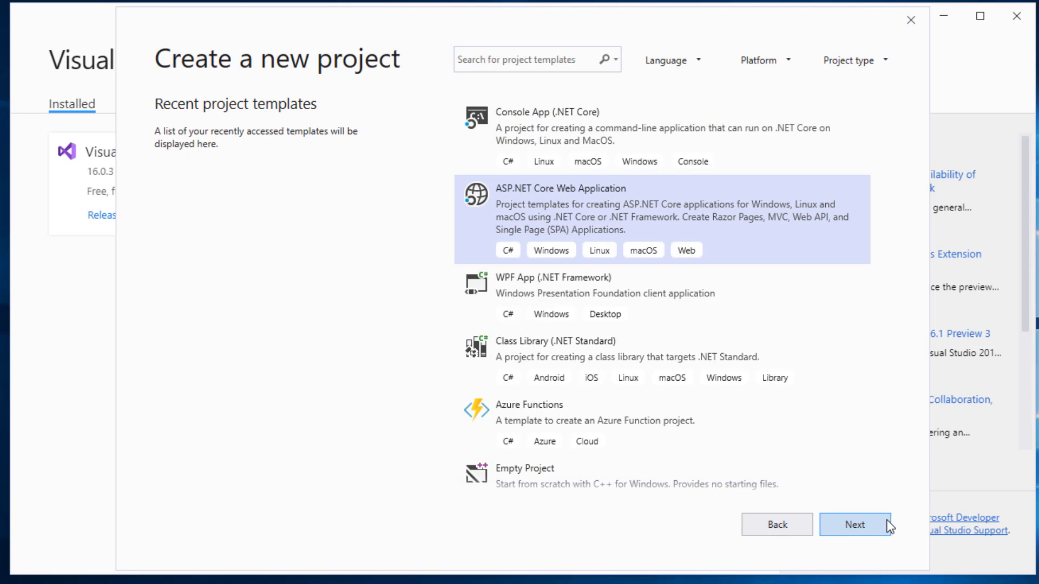
{"action": "left_click", "coordinate": [869, 524]}
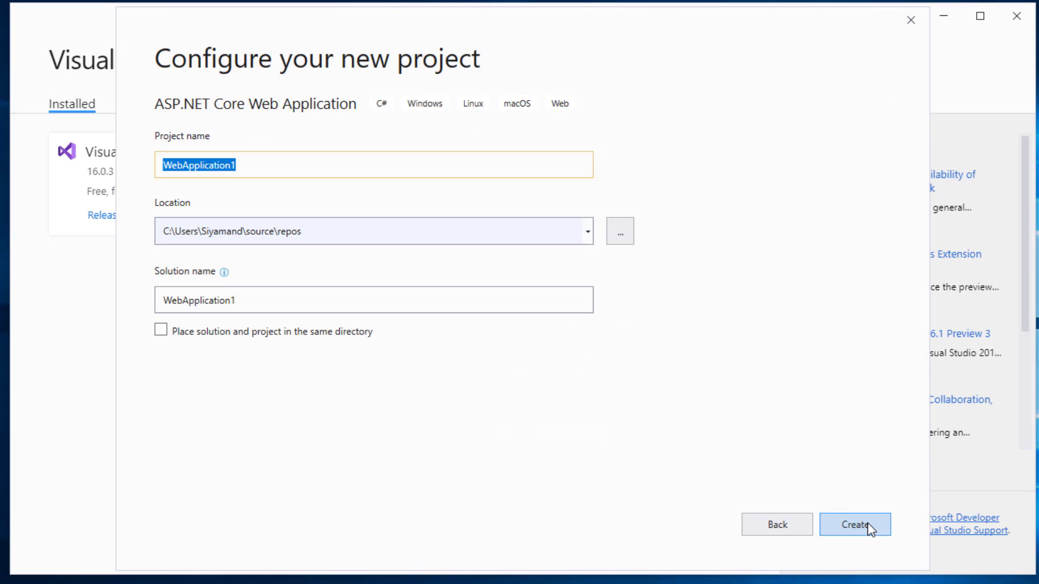
{"action": "type", "text": "MyF"}
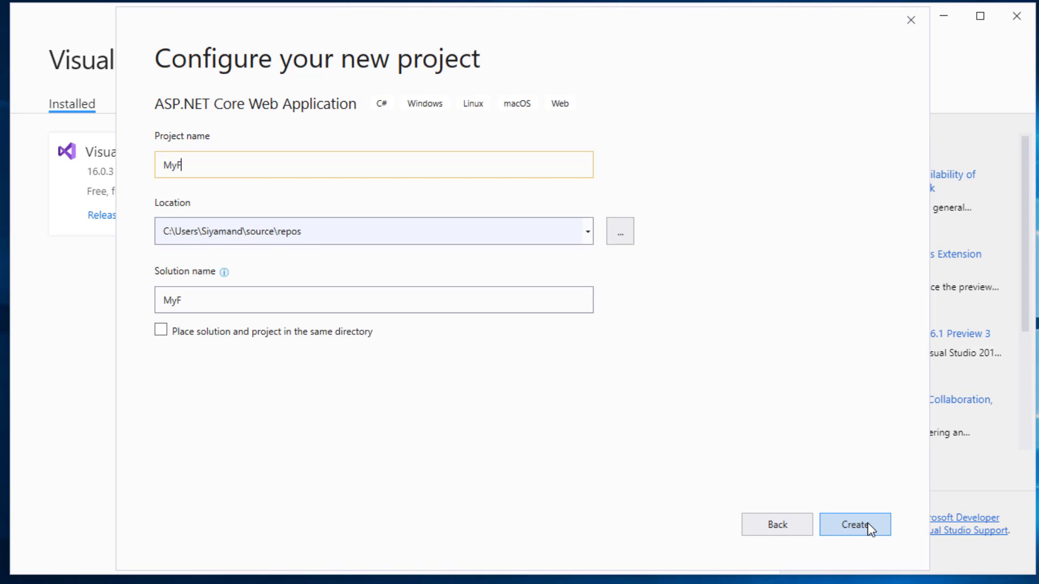
{"action": "type", "text": "irt"}
Step: Correct the project name to MyFirstWebApplication and create the project
{"action": "key", "text": "BackSpace"}
{"action": "type", "text": "st"}
{"action": "type", "text": "Web"}
{"action": "type", "text": "Applicat"}
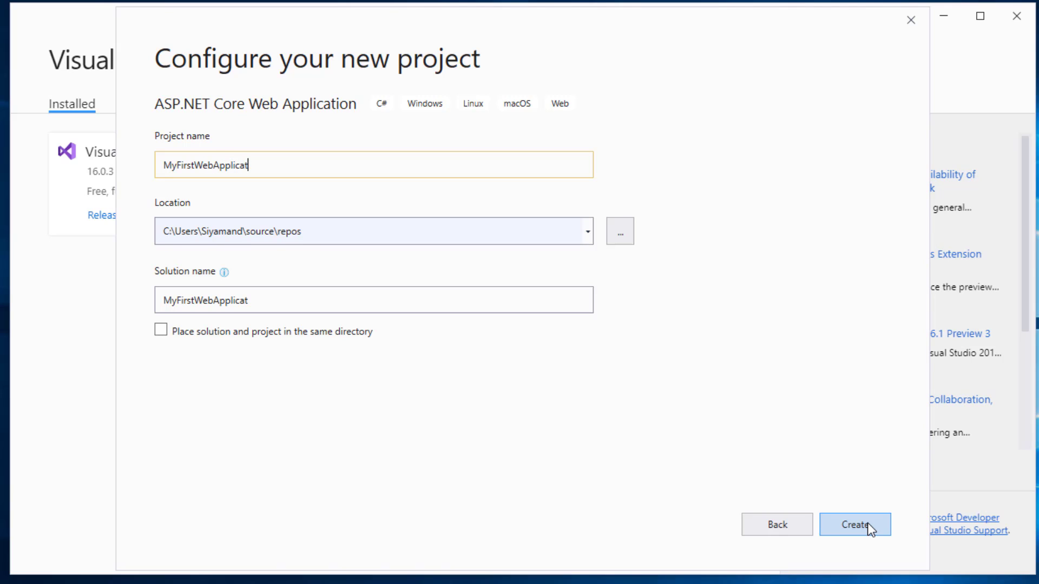
{"action": "type", "text": "ion"}
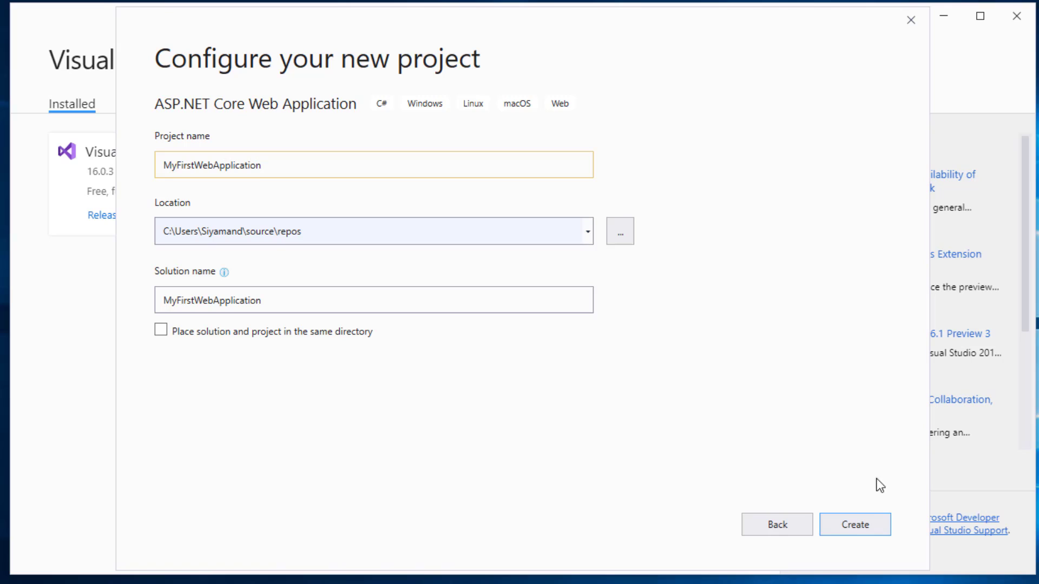
{"action": "left_click", "coordinate": [847, 525]}
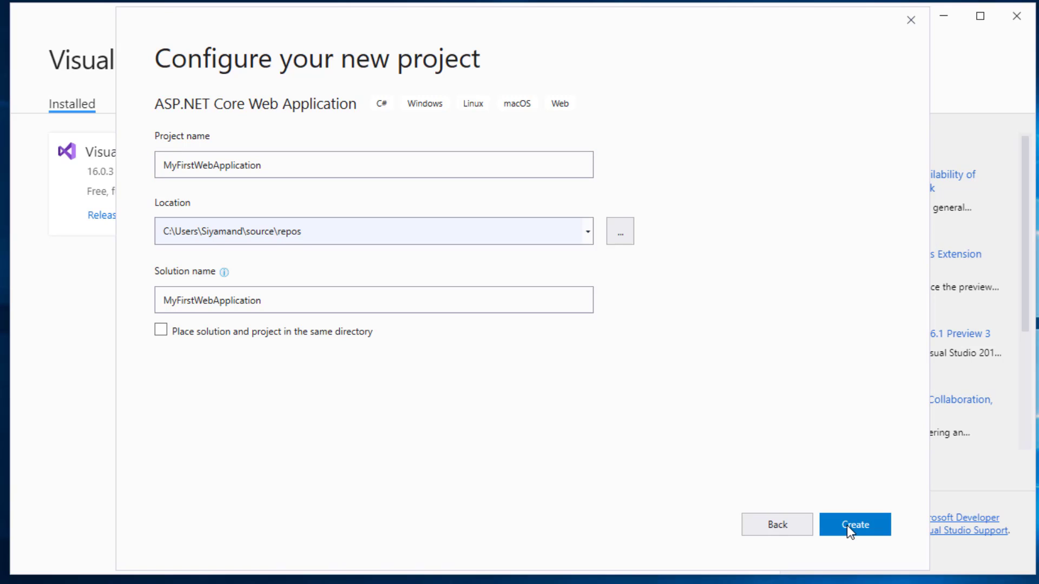